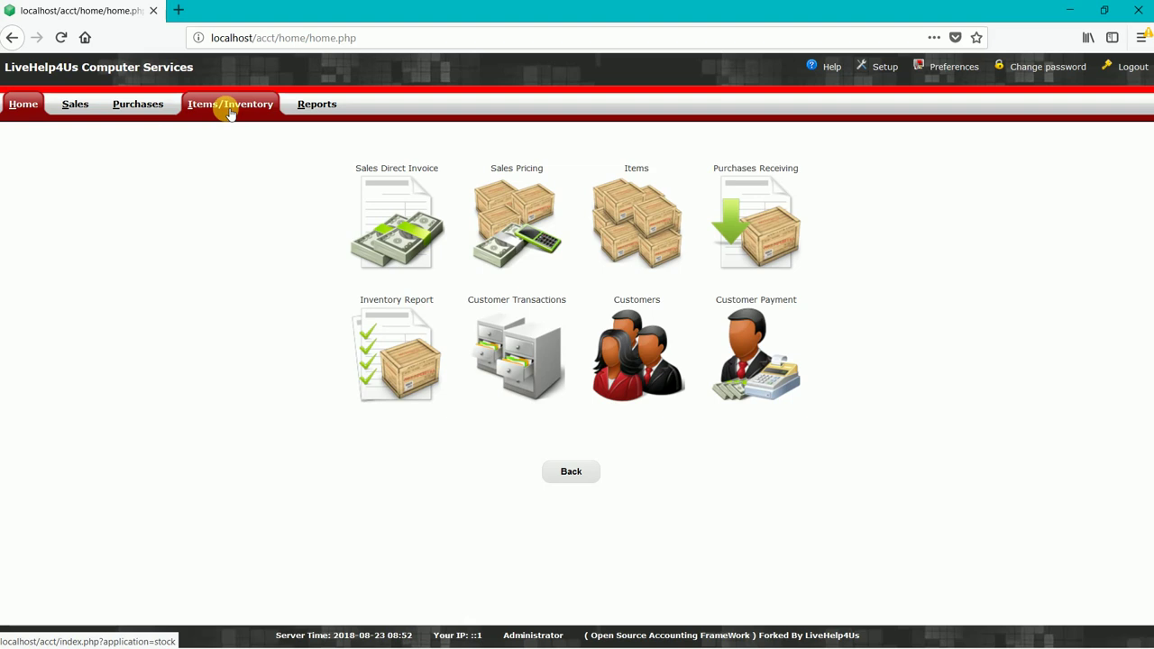
Open a blank new-item form under Items/Inventory > Maintenance > Items.
left_click(230, 107)
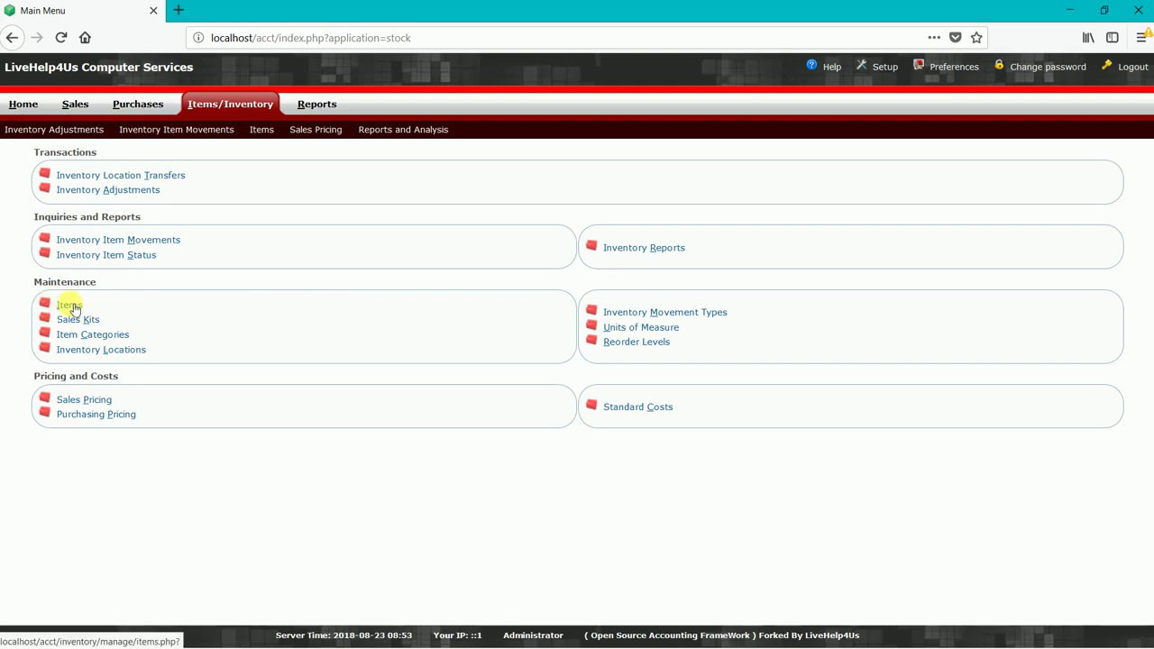
left_click(70, 307)
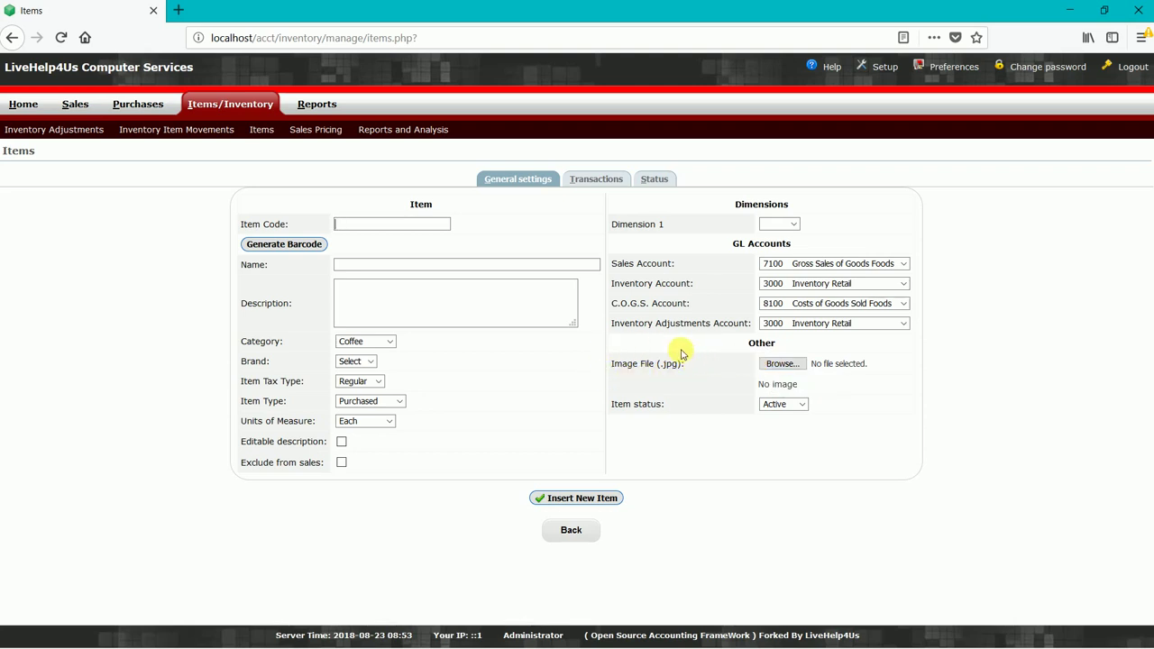
left_click(800, 407)
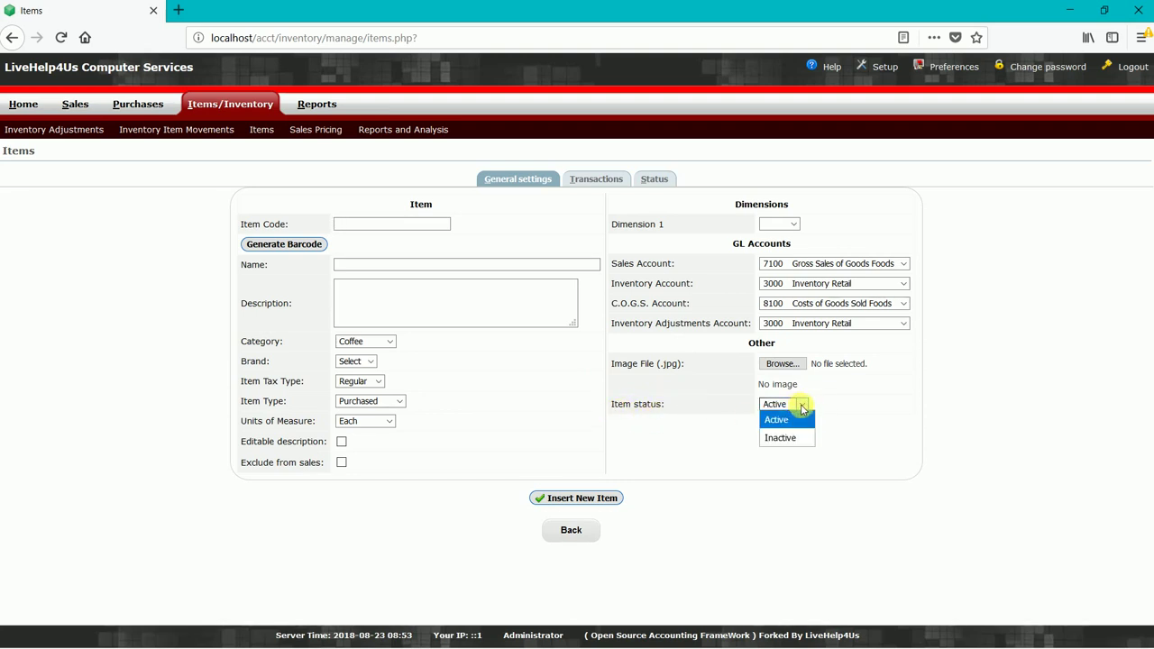
left_click(800, 406)
left_click(375, 267)
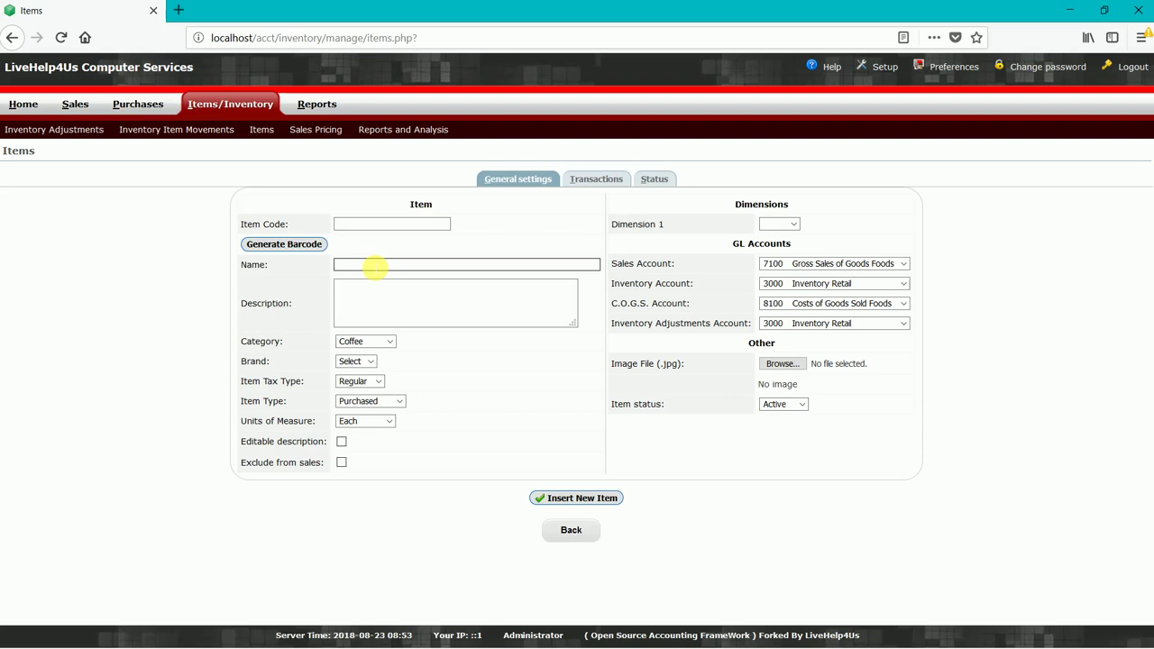
left_click(361, 224)
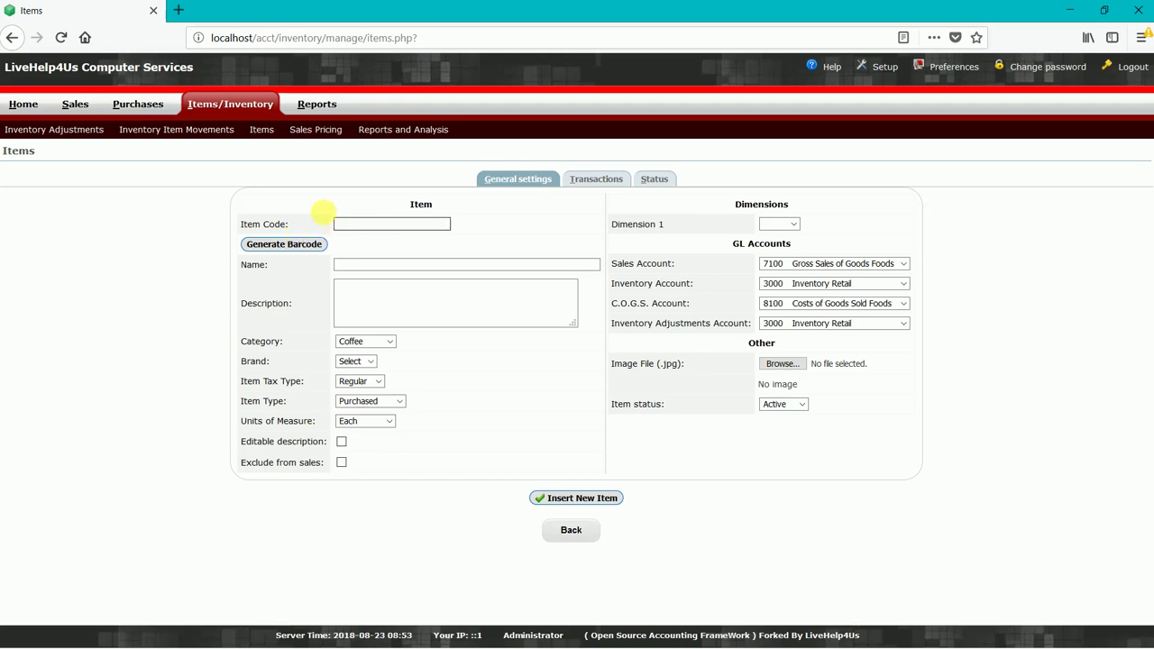
left_click(348, 225)
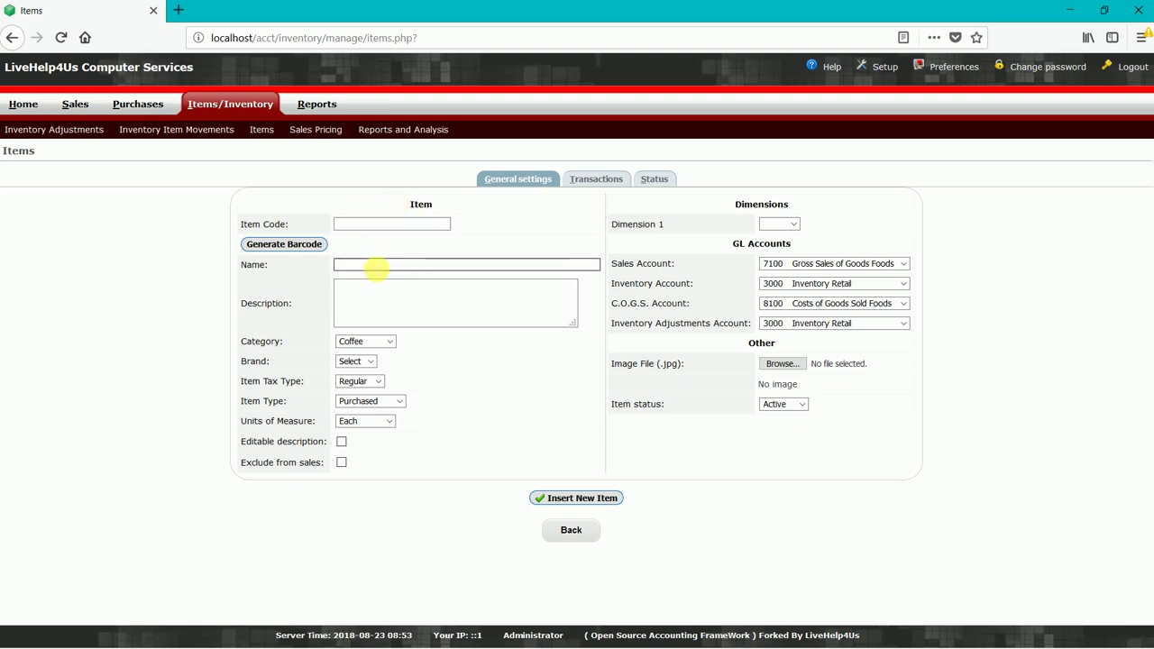
Enter 'pepsi' as the new item's name and move on to Description.
left_click(377, 267)
type("peps")
type("i")
key("Tab")
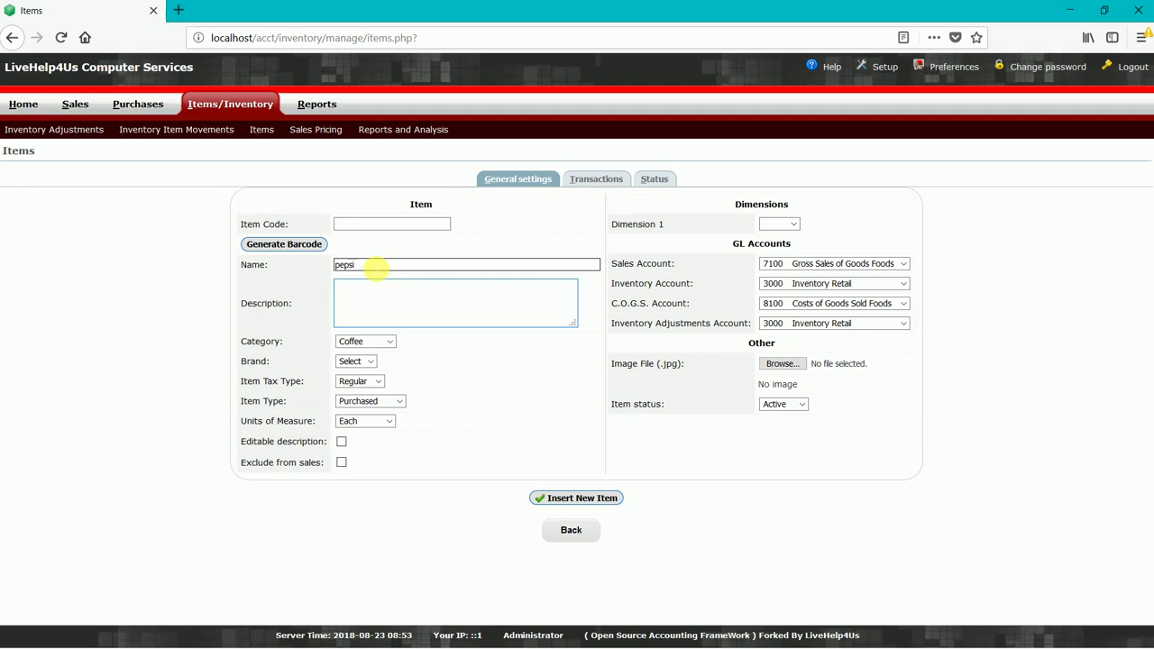
type("peps")
type("i")
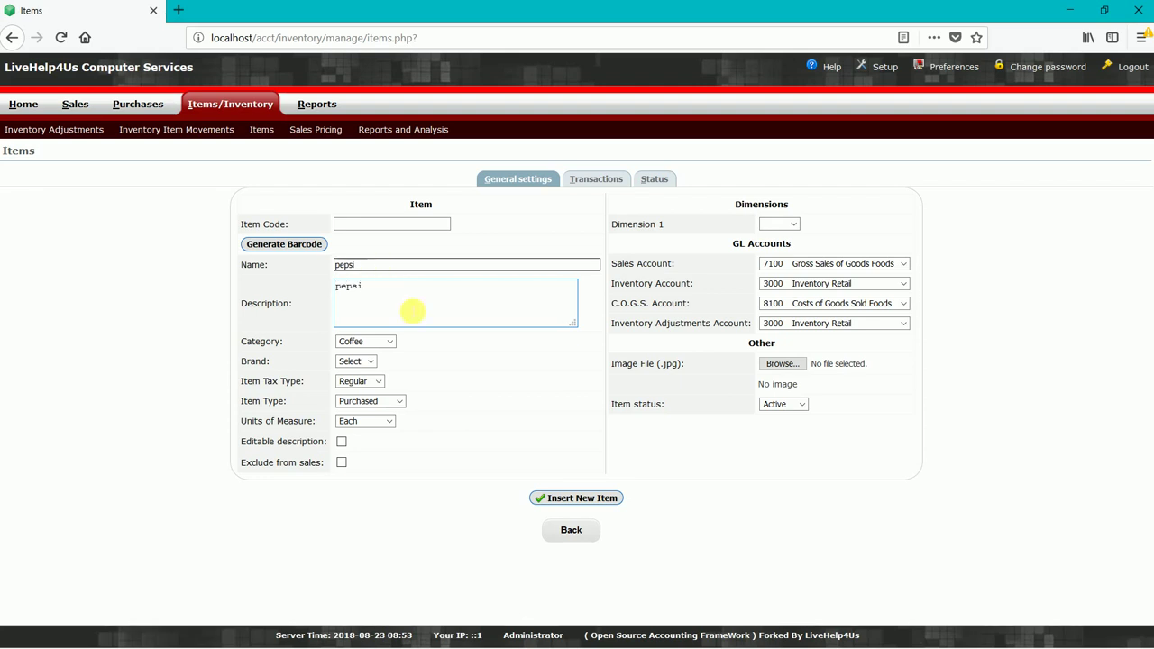
left_click(386, 341)
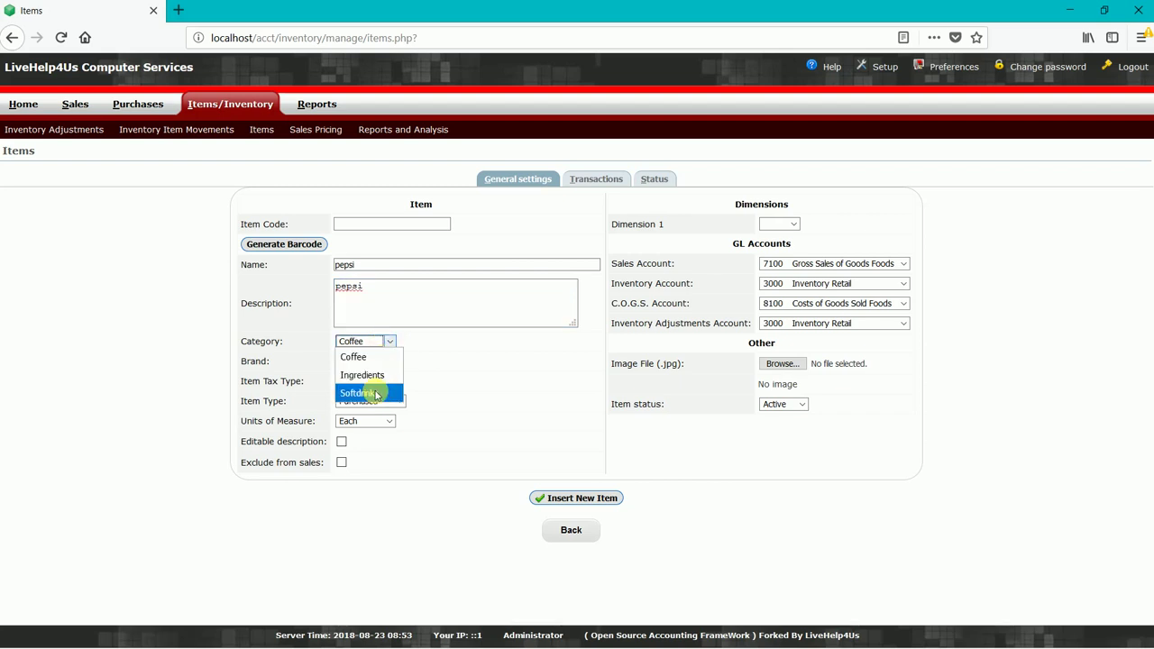
left_click(377, 395)
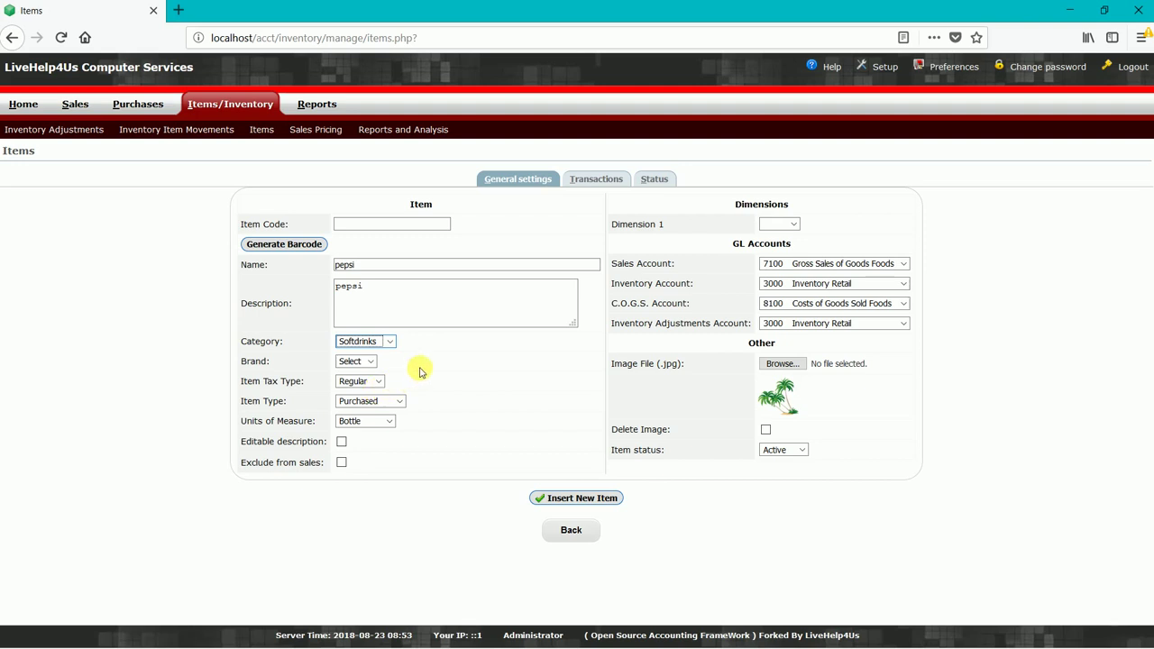
left_click(369, 364)
left_click(369, 363)
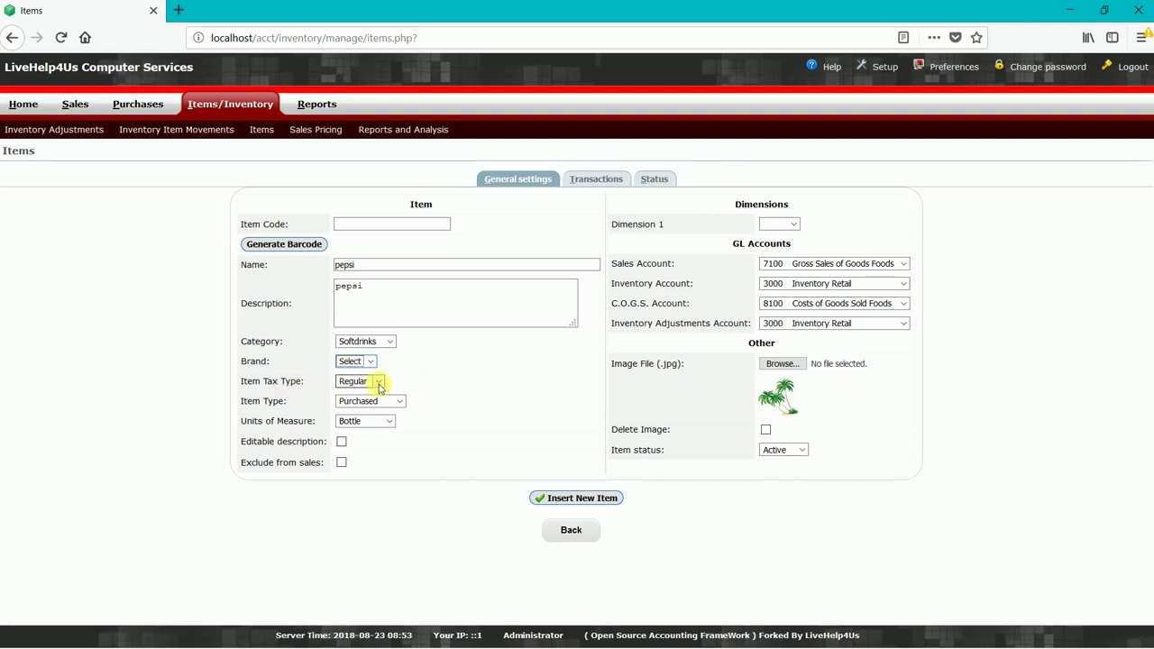
left_click(378, 383)
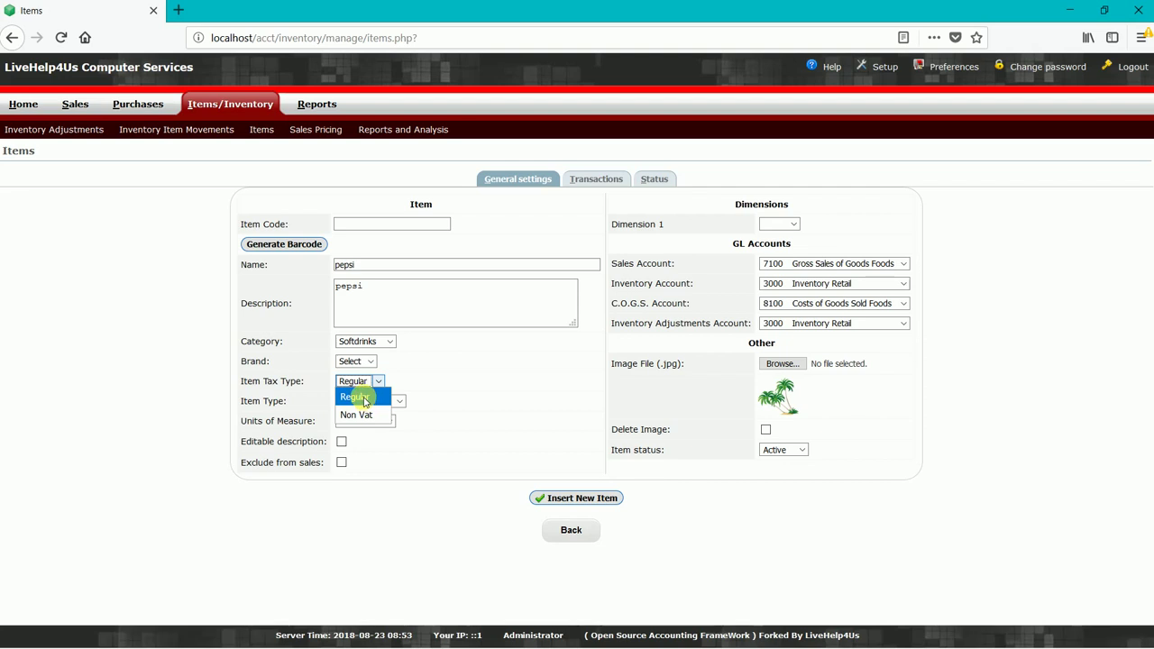
left_click(364, 399)
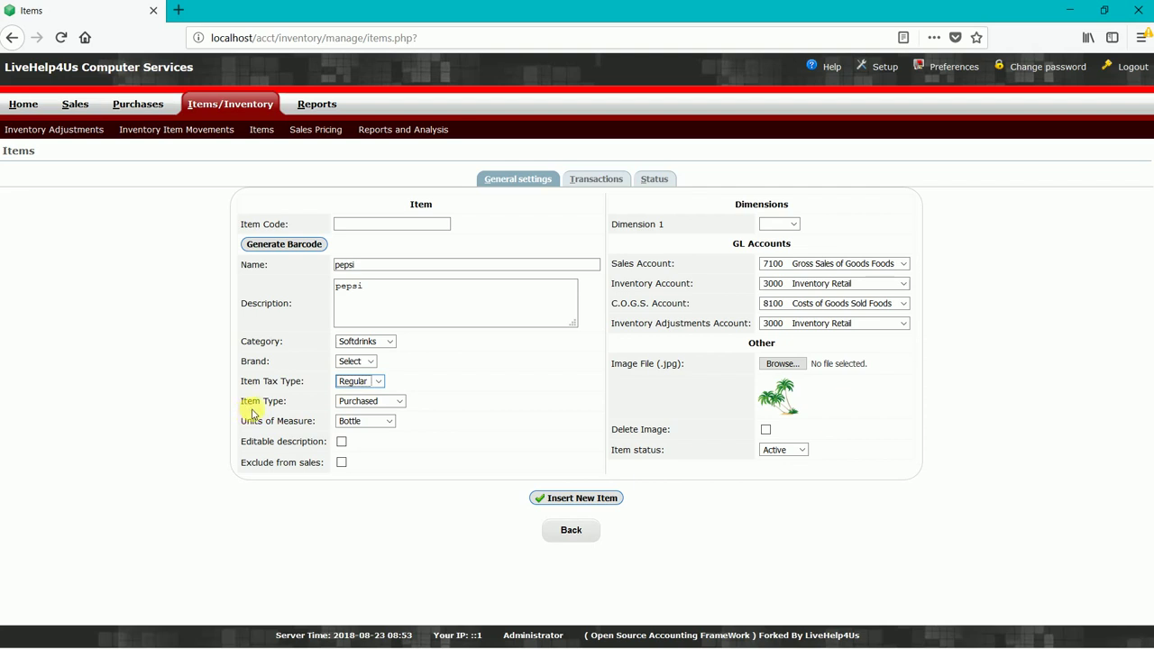
left_click(400, 402)
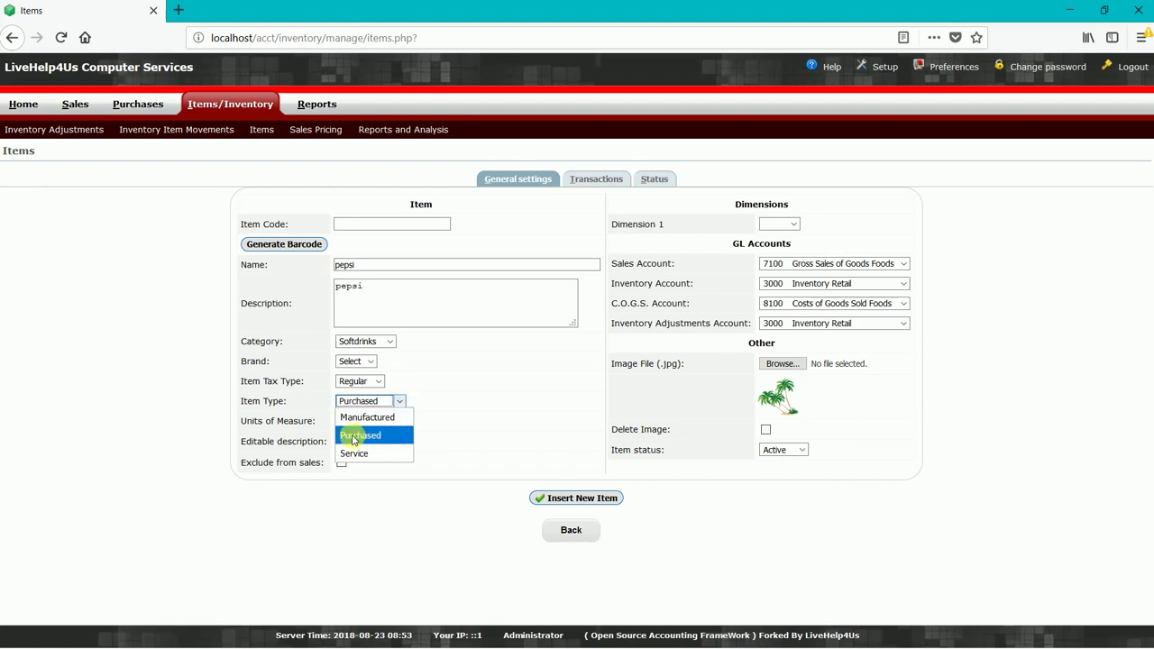
left_click(353, 437)
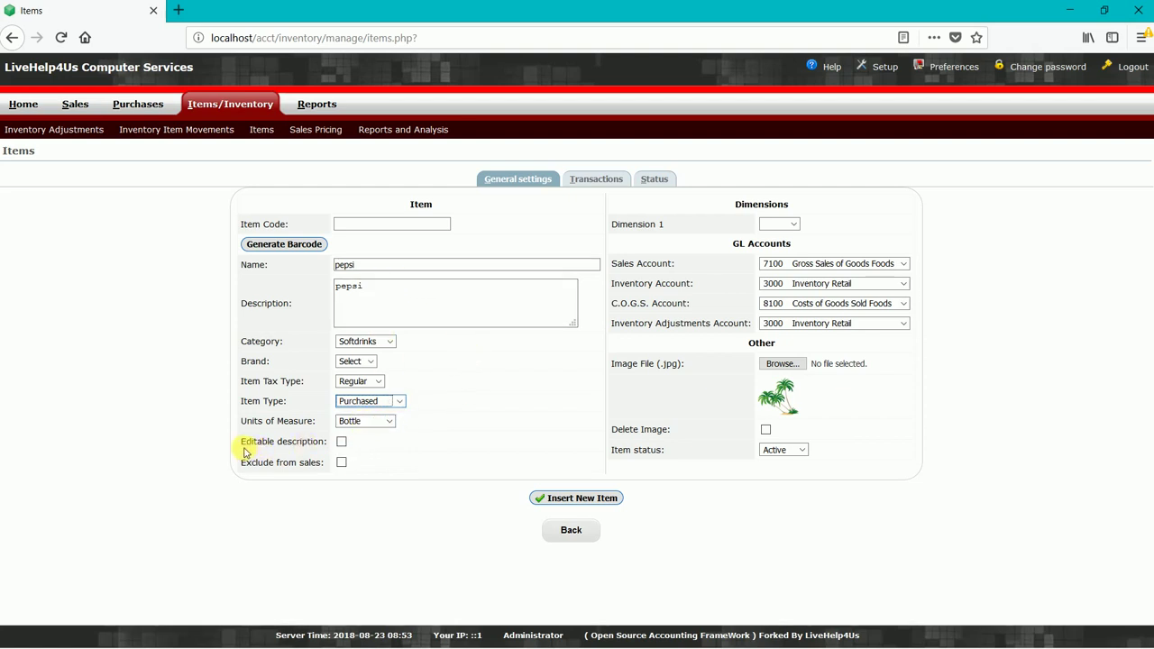
Tick Editable description and Delete Image for the pepsi item.
left_click(341, 441)
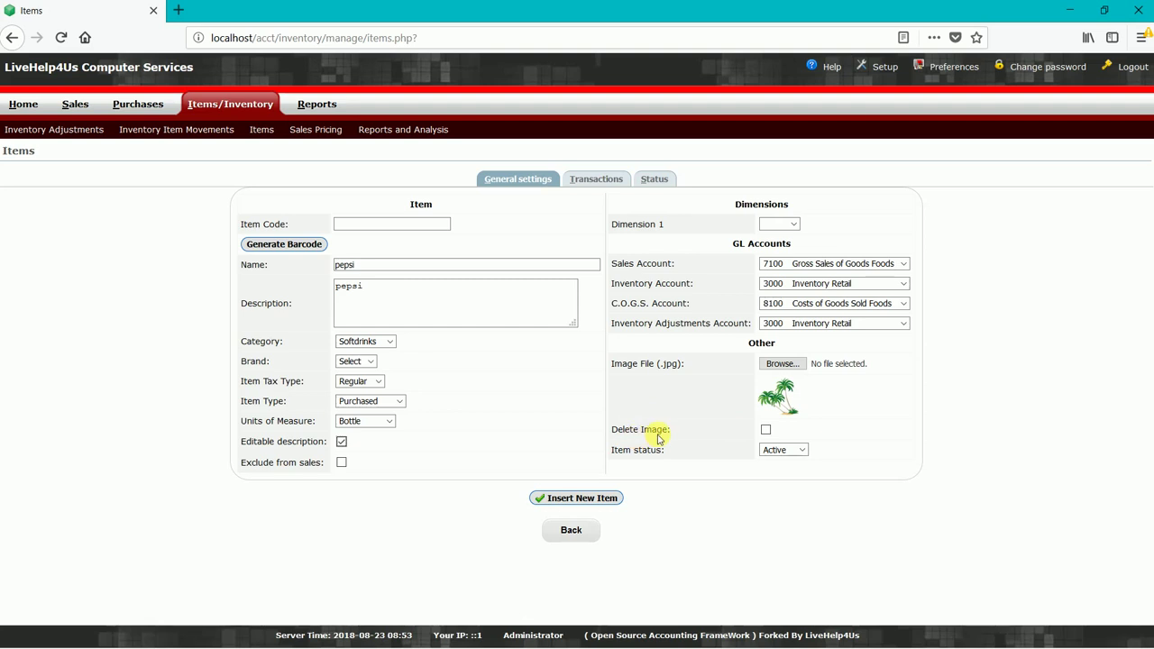
left_click(766, 431)
left_click(766, 430)
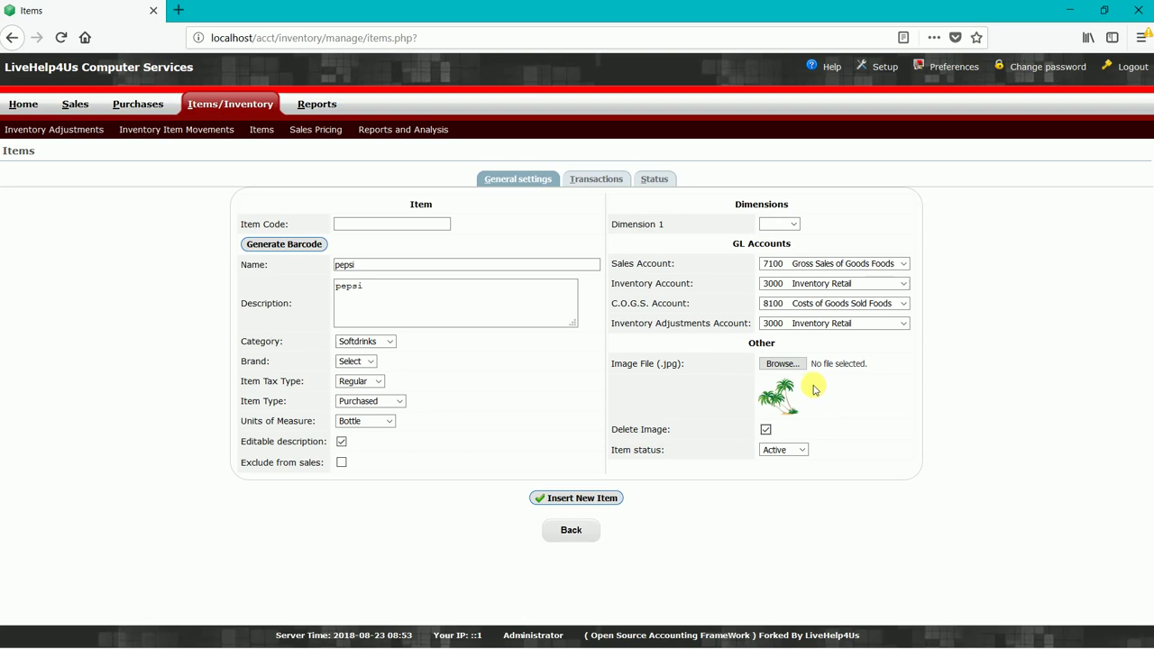
left_click(803, 453)
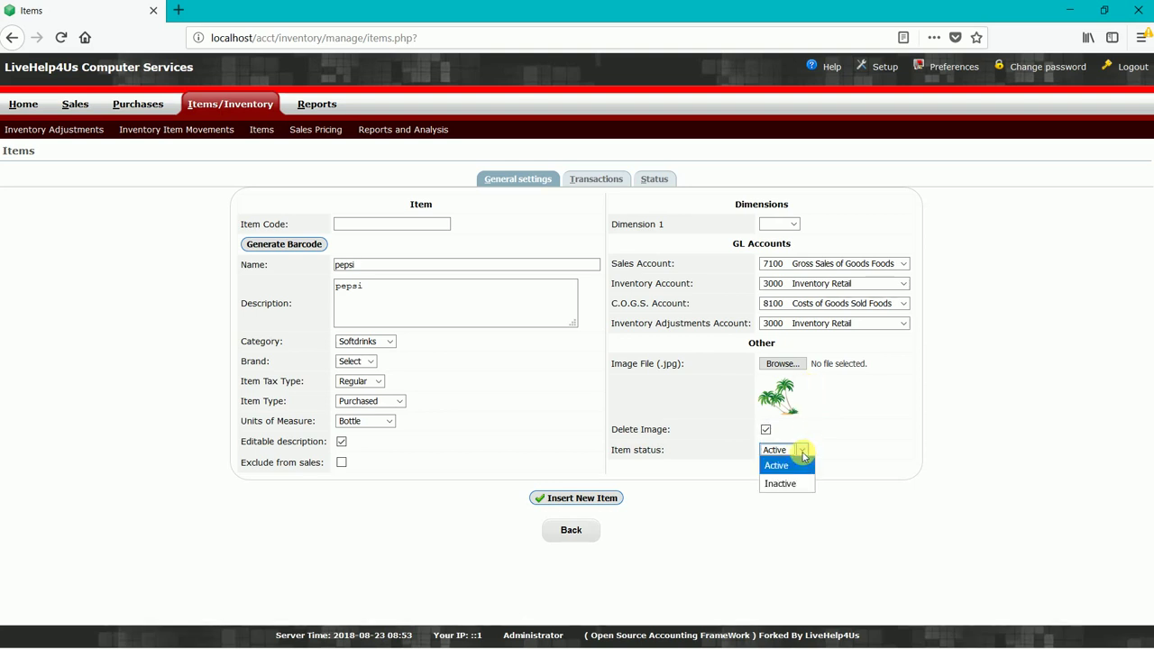
left_click(803, 452)
left_click(803, 452)
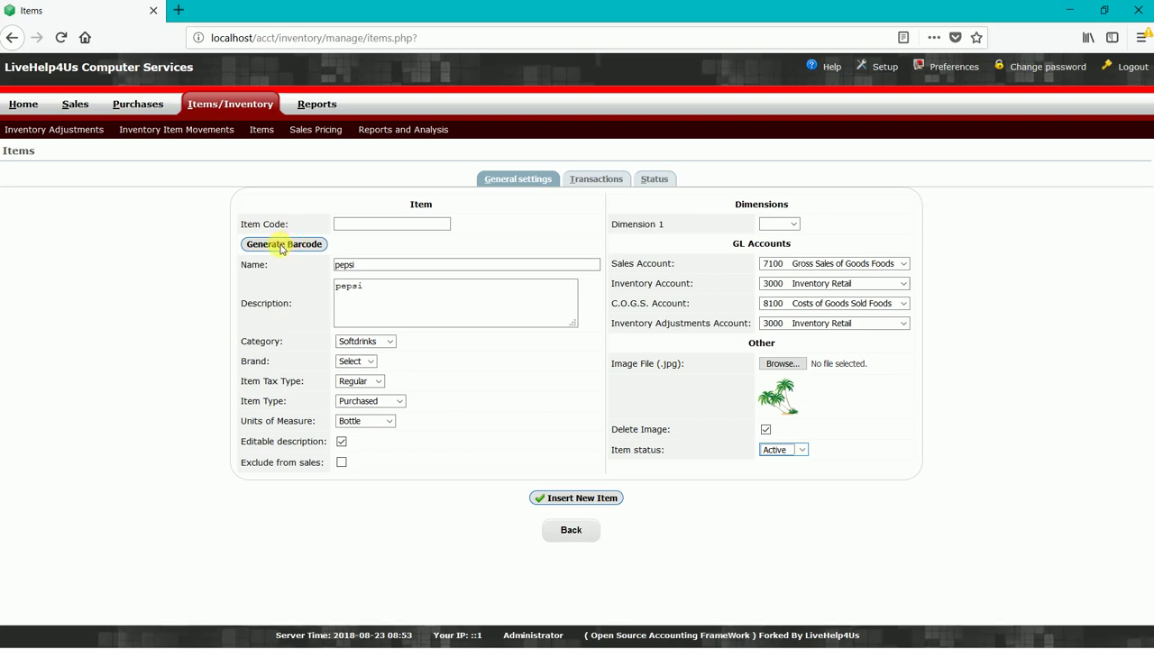
Generate barcode 16667211 as the item code and save pepsi as a new item.
left_click(281, 245)
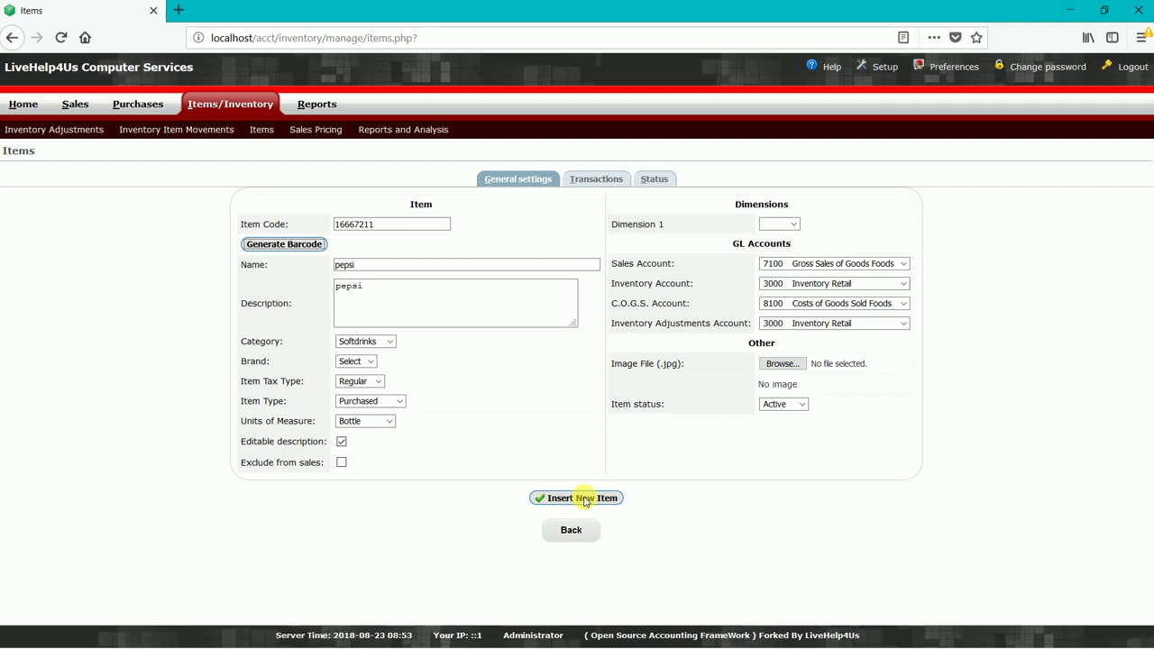
left_click(584, 500)
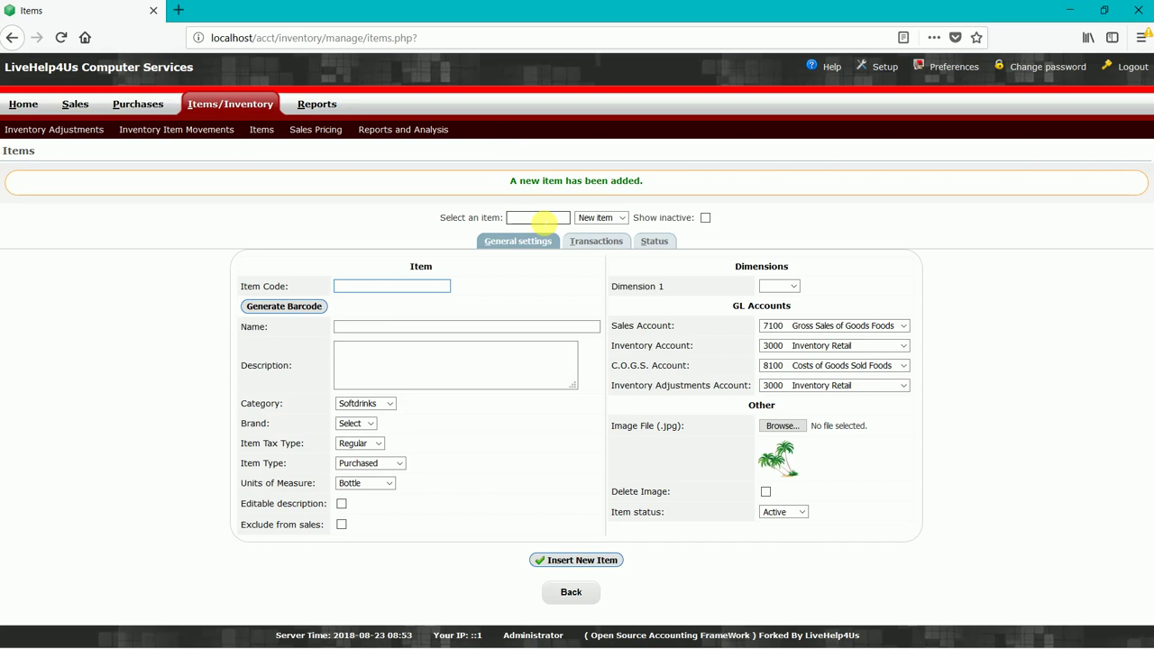
Search for pepsi and load item '16667211 - pepsi' for editing.
left_click(544, 221)
type("ep")
type("psi")
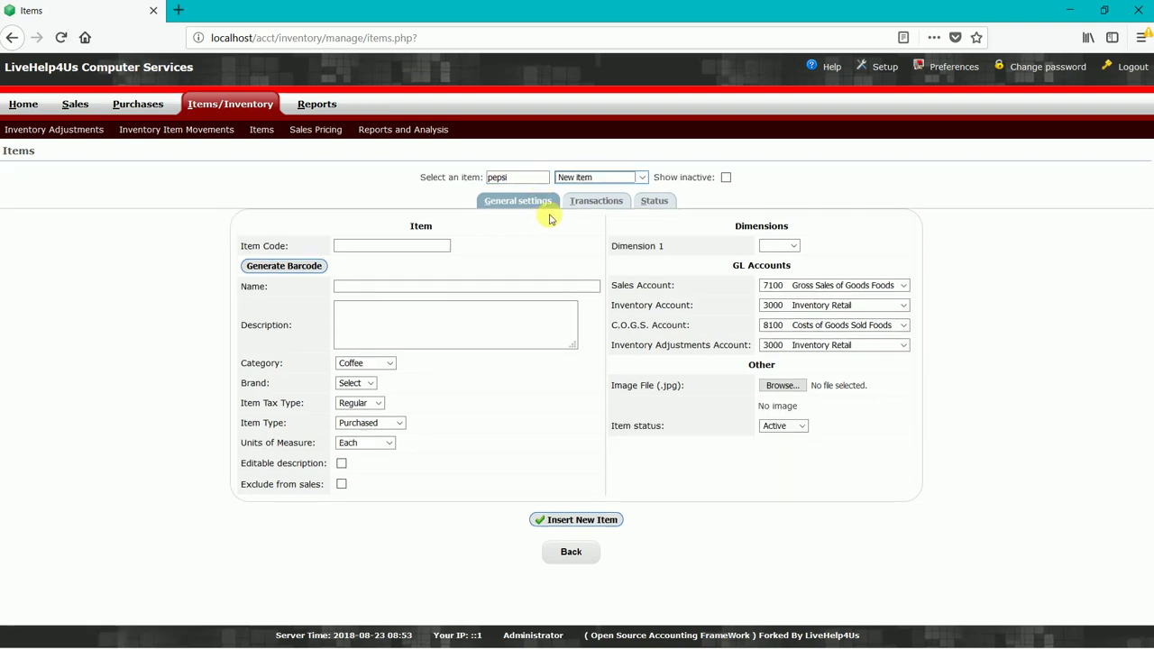
left_click(644, 179)
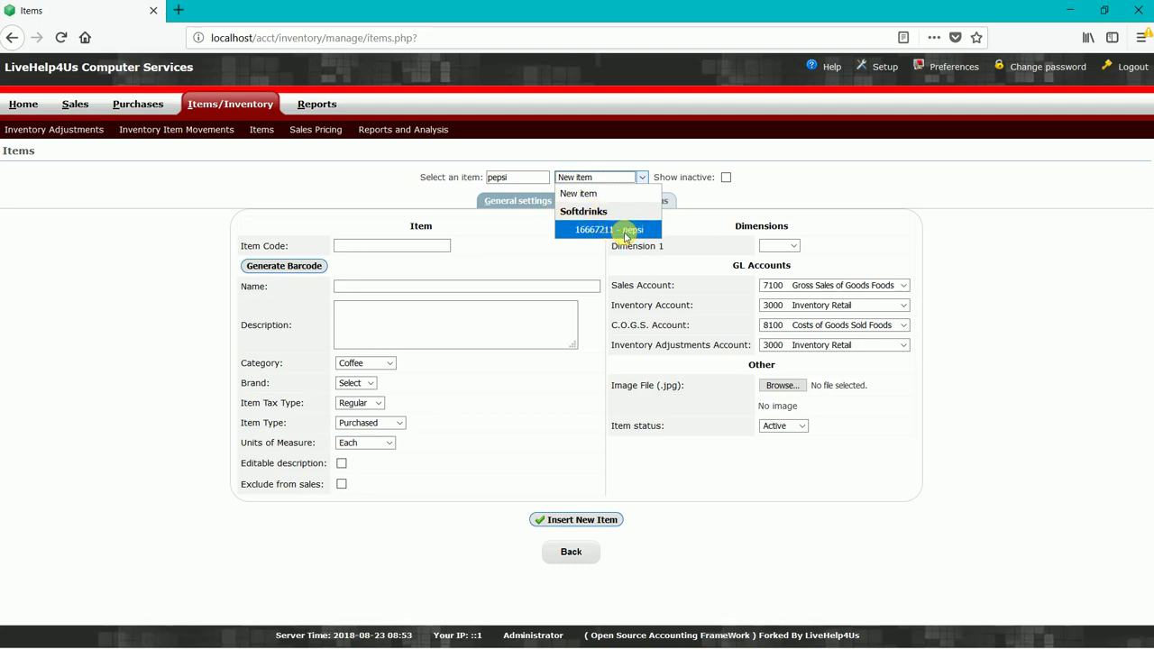
left_click(624, 230)
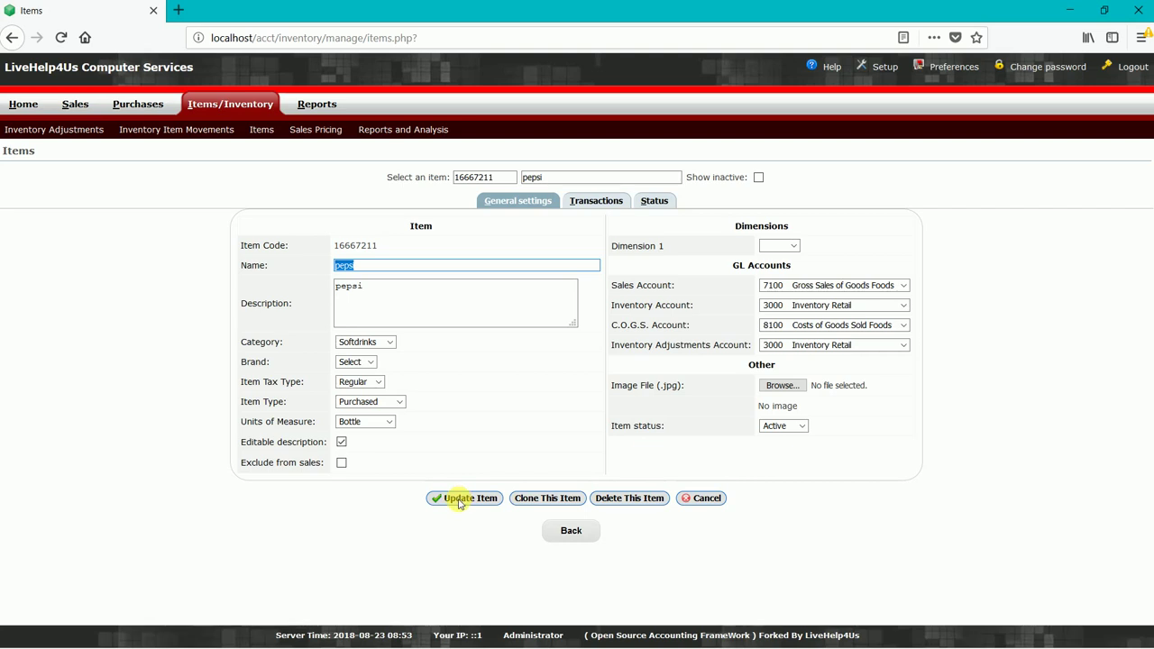
Submit the update for the pepsi item, code 16667211.
left_click(459, 500)
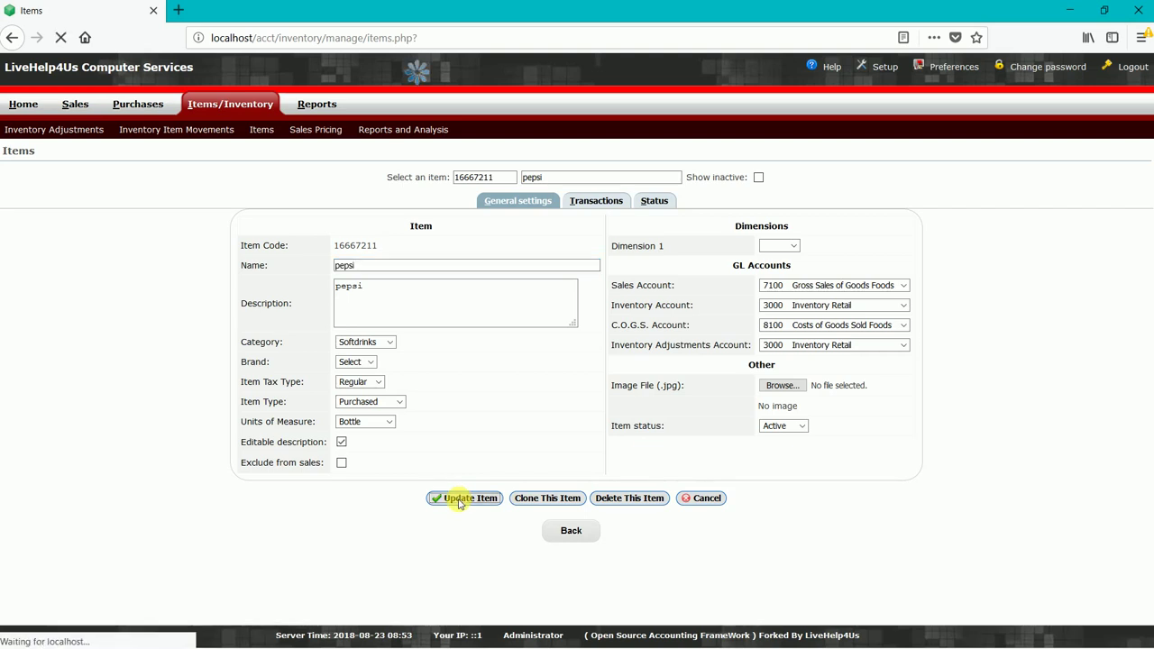